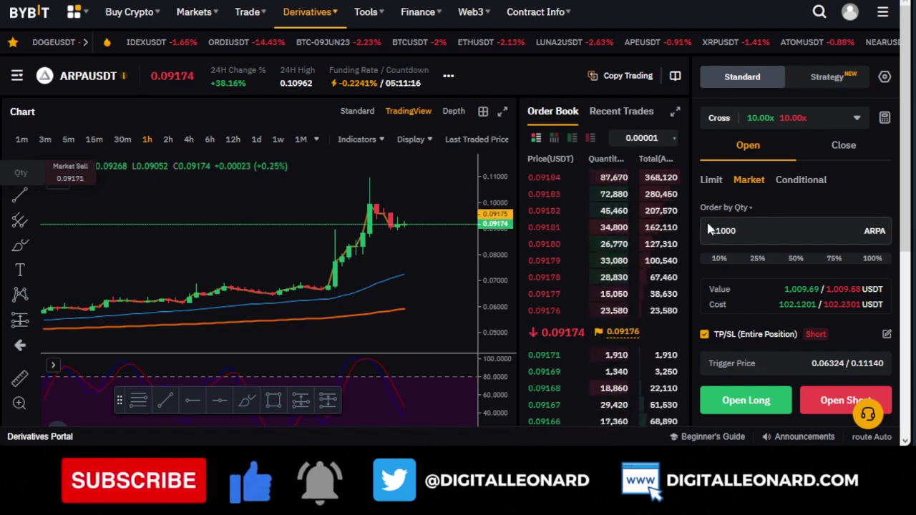
# Switch the ARPAUSDT order with quantity 11000 to the Conditional type and go to its trigger price and order price
pyautogui.click(710, 230)
pyautogui.write('1')
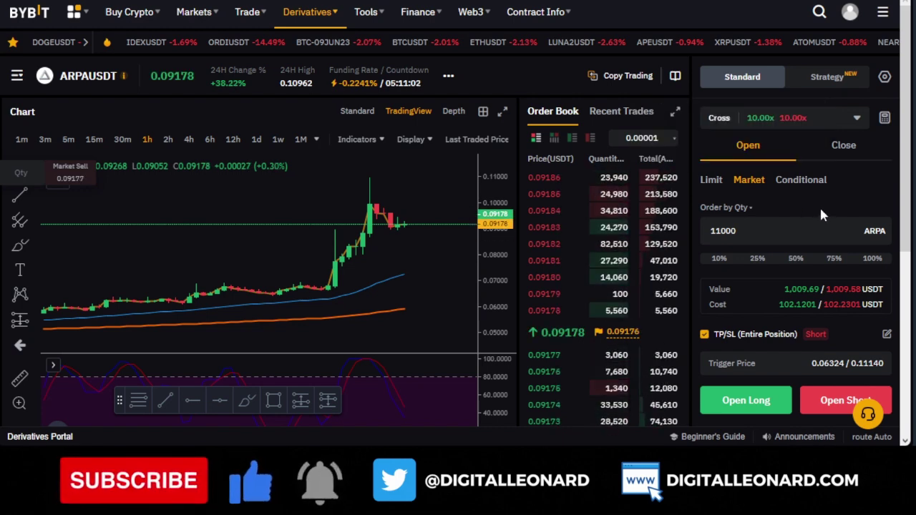
pyautogui.click(804, 184)
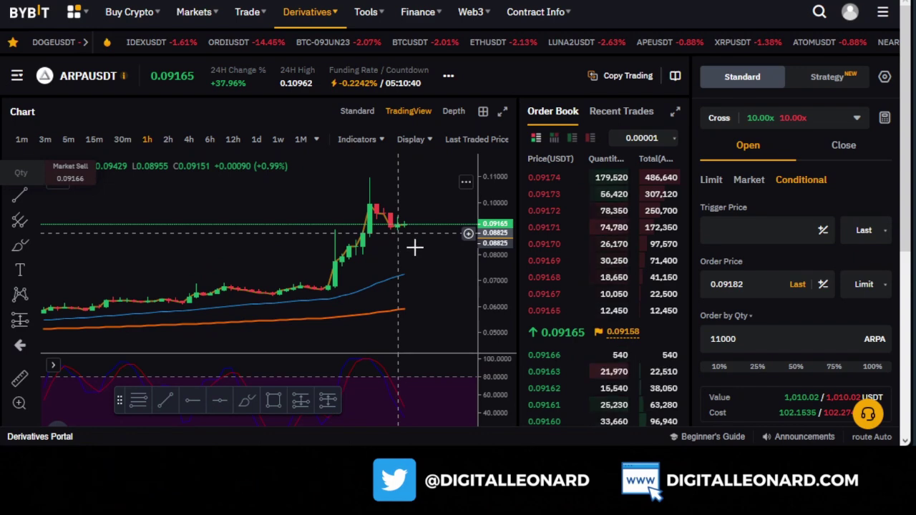
pyautogui.click(782, 274)
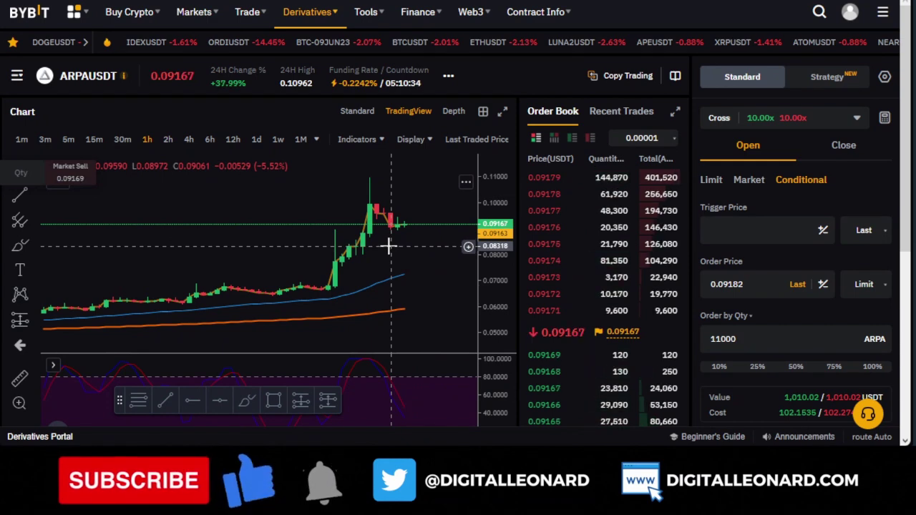
pyautogui.click(735, 230)
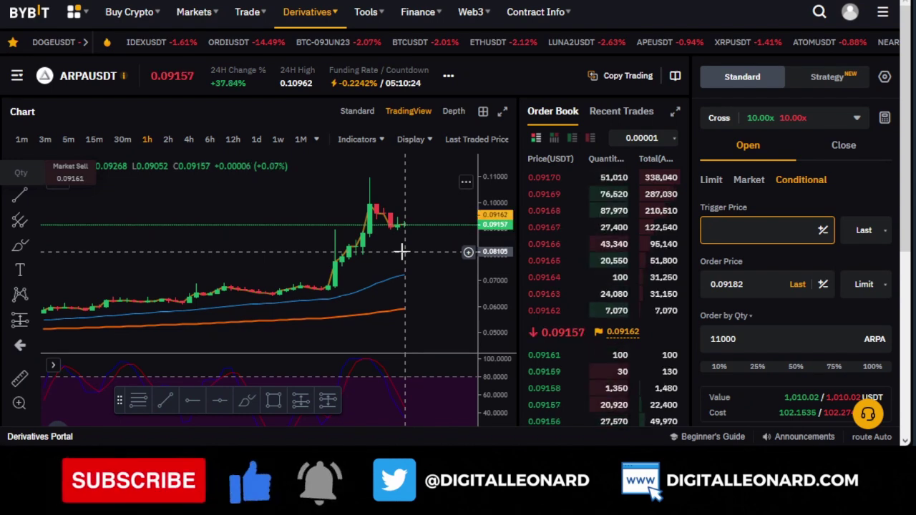
pyautogui.click(740, 284)
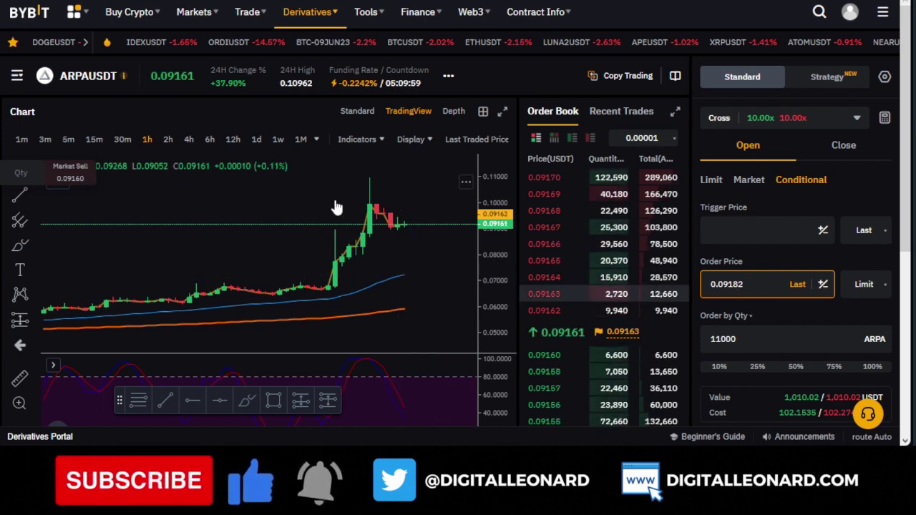
# Show the list of current active orders beneath the chart
pyautogui.scroll(-1, 780, 306)
pyautogui.scroll(-2, 777, 306)
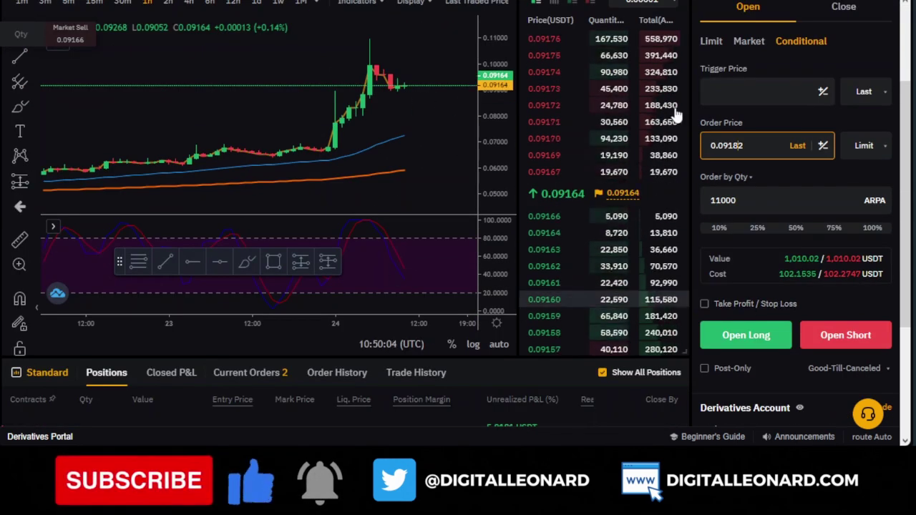
pyautogui.scroll(-3, 675, 119)
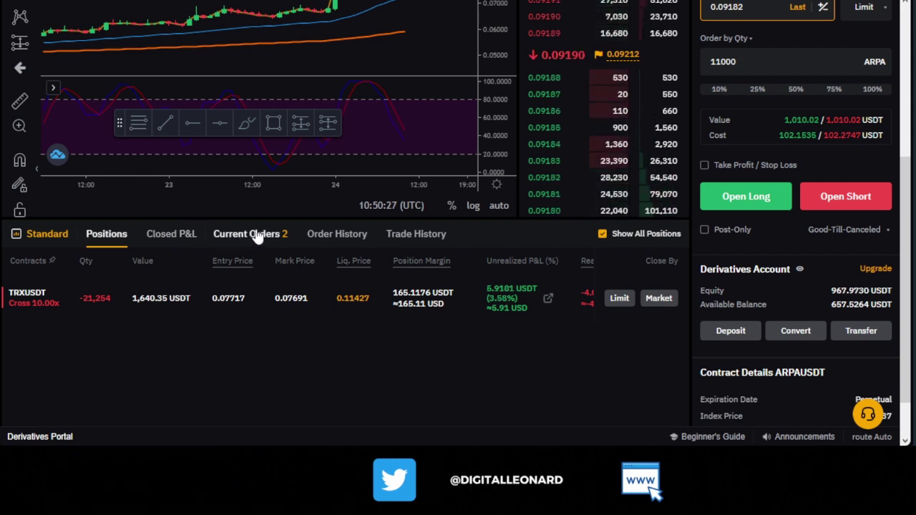
pyautogui.click(257, 236)
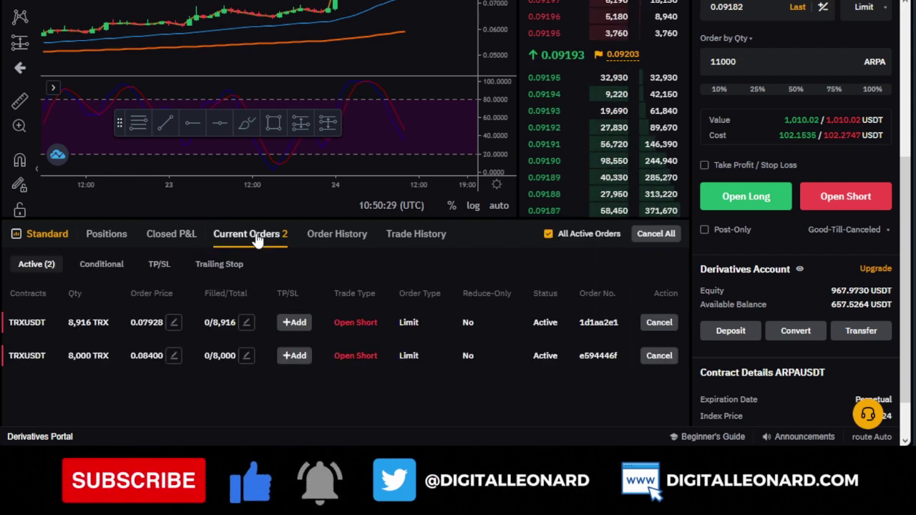
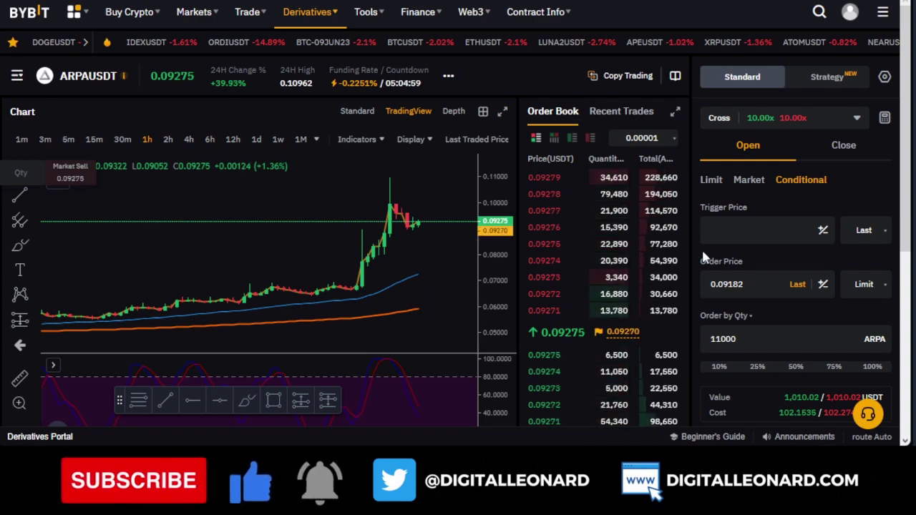
# Search the contracts for BEL and switch the trading pair to BELUSDT
pyautogui.click(83, 79)
pyautogui.click(82, 80)
pyautogui.click(93, 19)
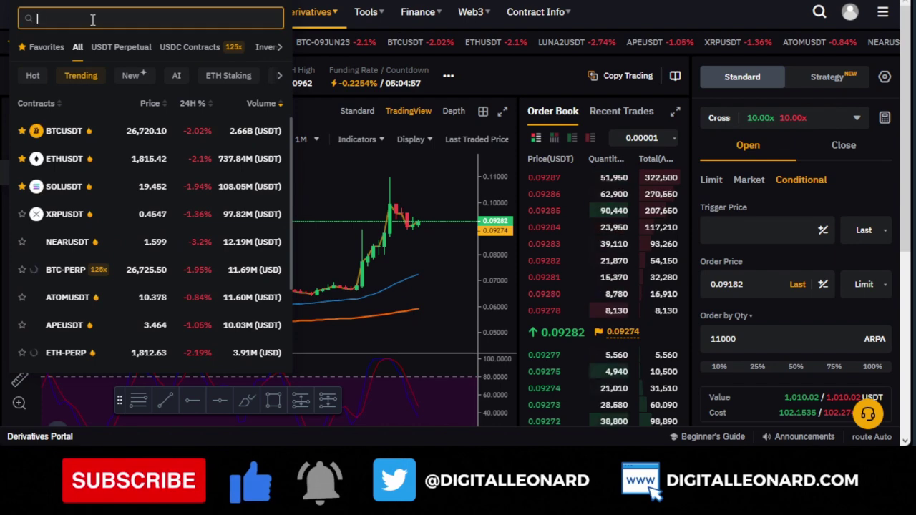
pyautogui.write('BEL')
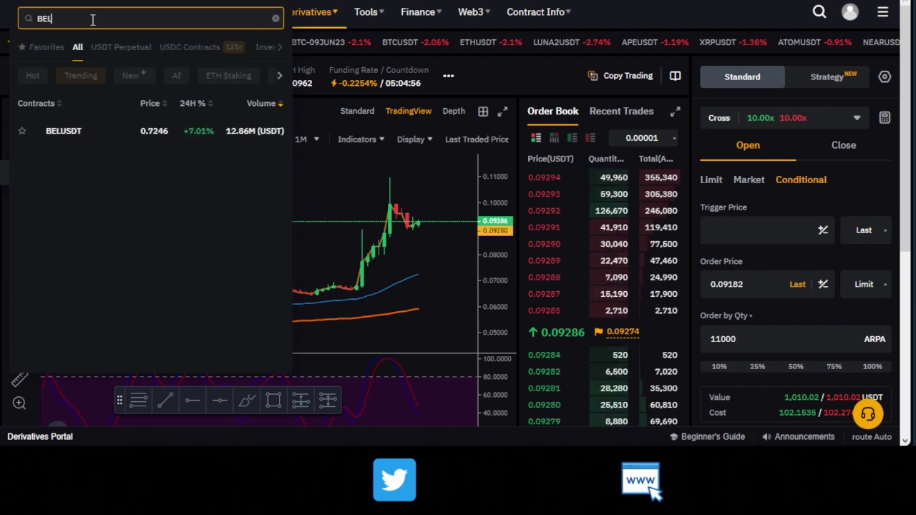
pyautogui.click(64, 131)
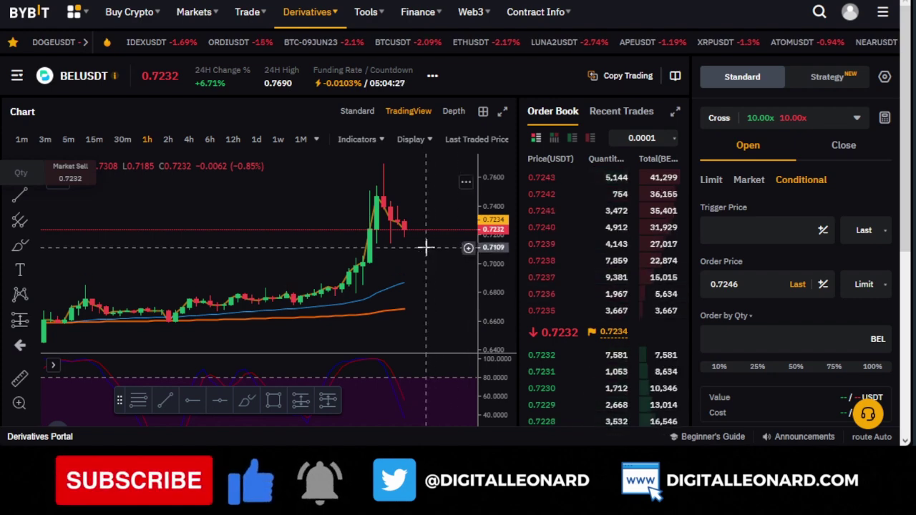
# Set the trigger price of the BELUSDT conditional order to 0.80
pyautogui.scroll(1, 415, 248)
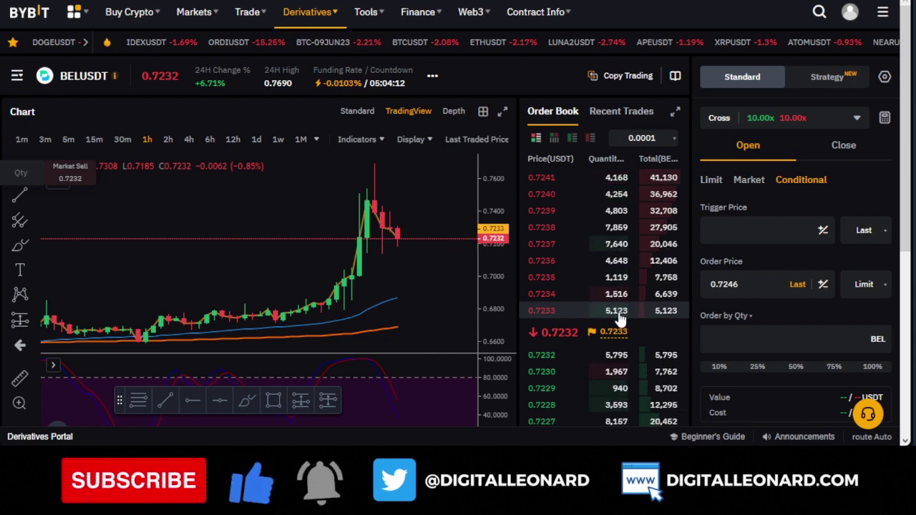
pyautogui.scroll(-1, 701, 331)
pyautogui.scroll(-2, 699, 323)
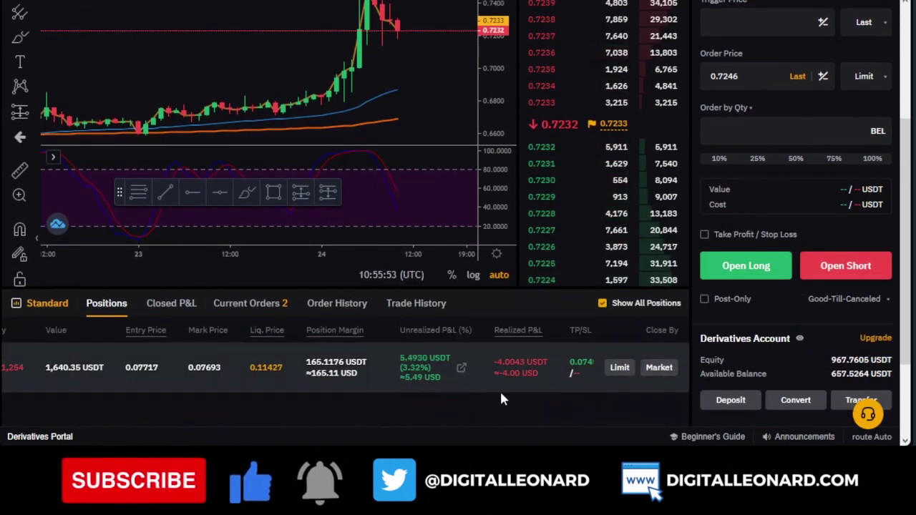
pyautogui.scroll(2, 506, 397)
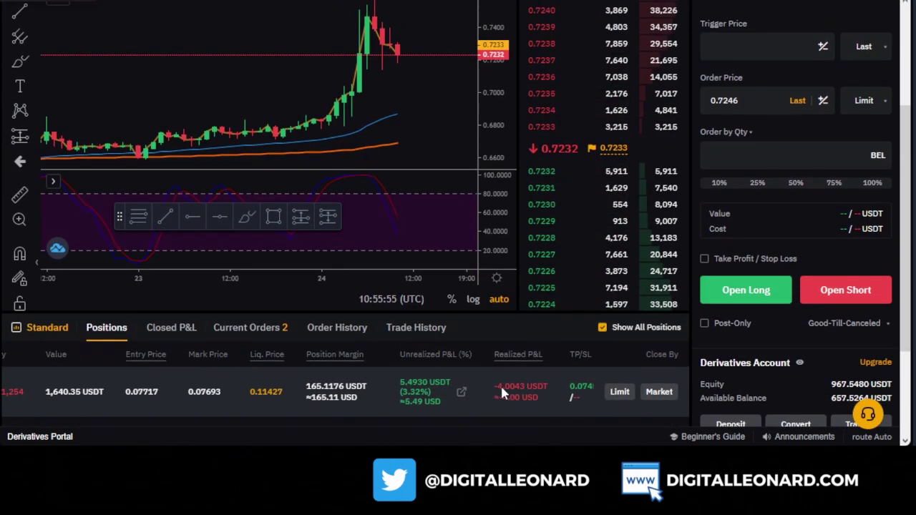
pyautogui.scroll(1, 544, 265)
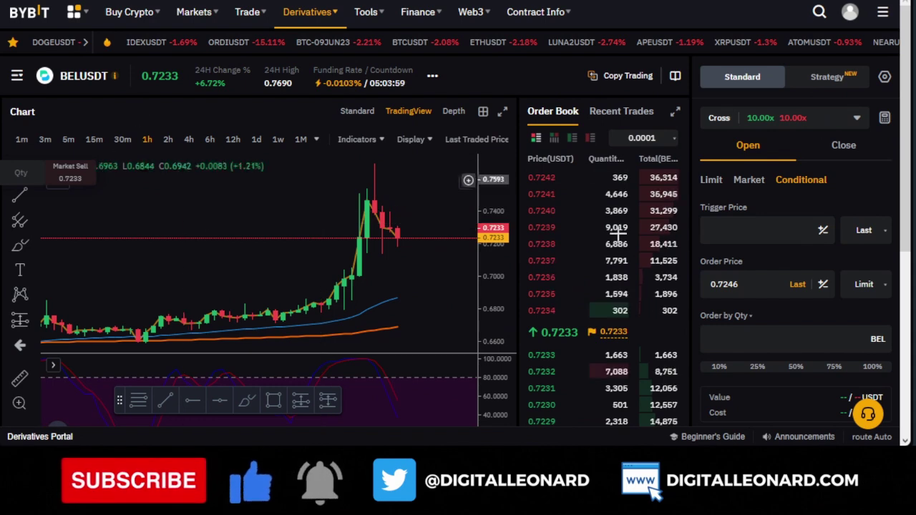
pyautogui.click(731, 228)
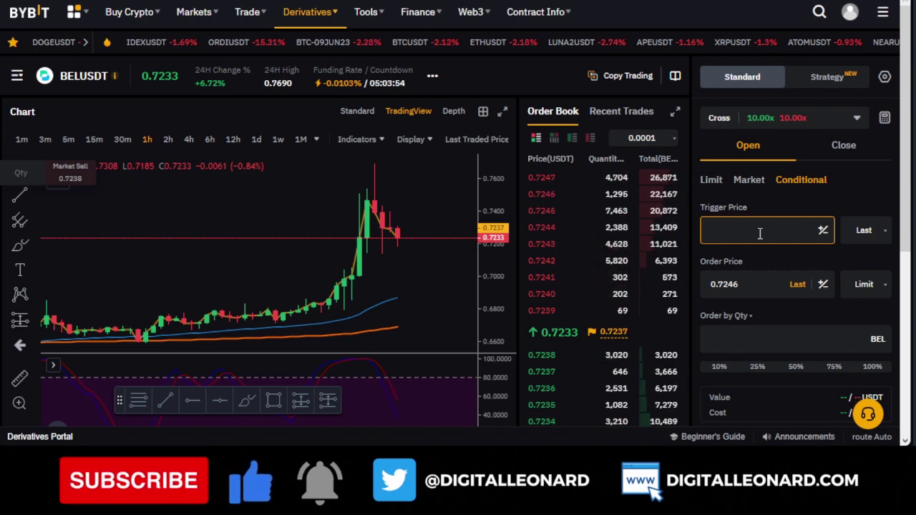
pyautogui.write('0')
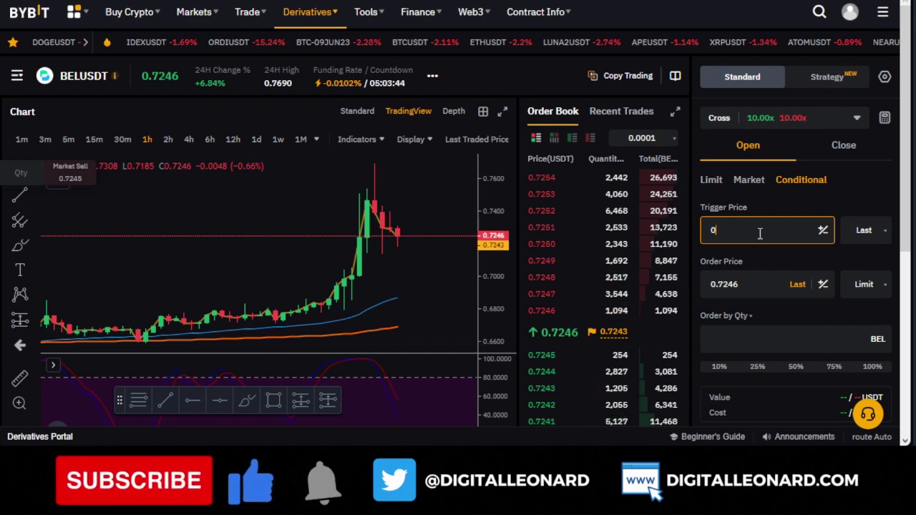
pyautogui.write('80')
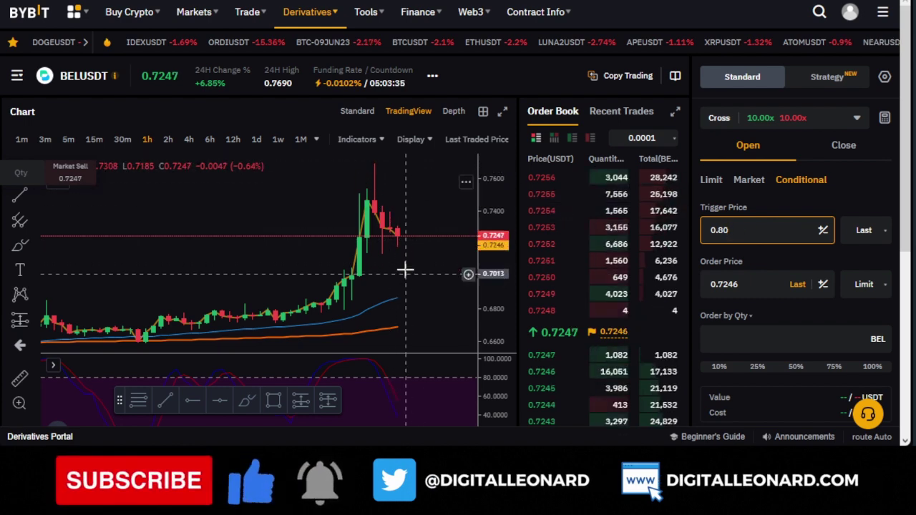
pyautogui.moveTo(799, 182)
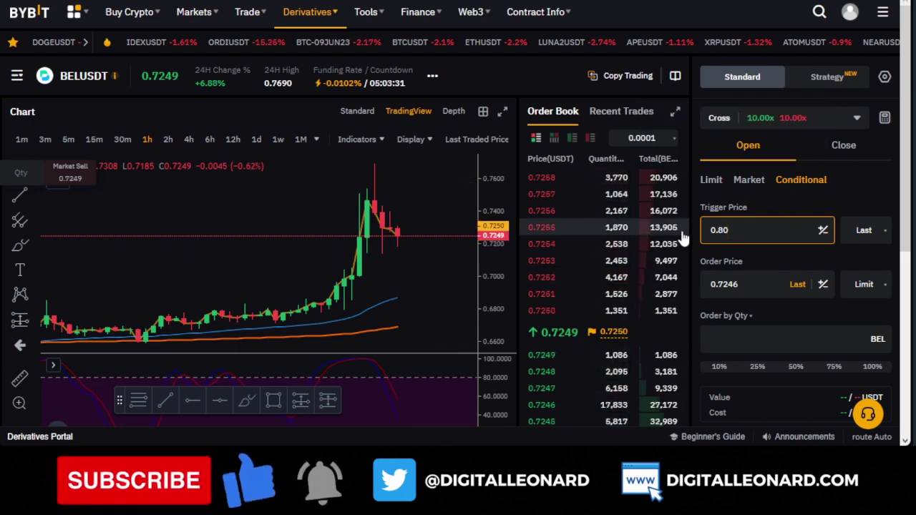
pyautogui.scroll(2, 355, 277)
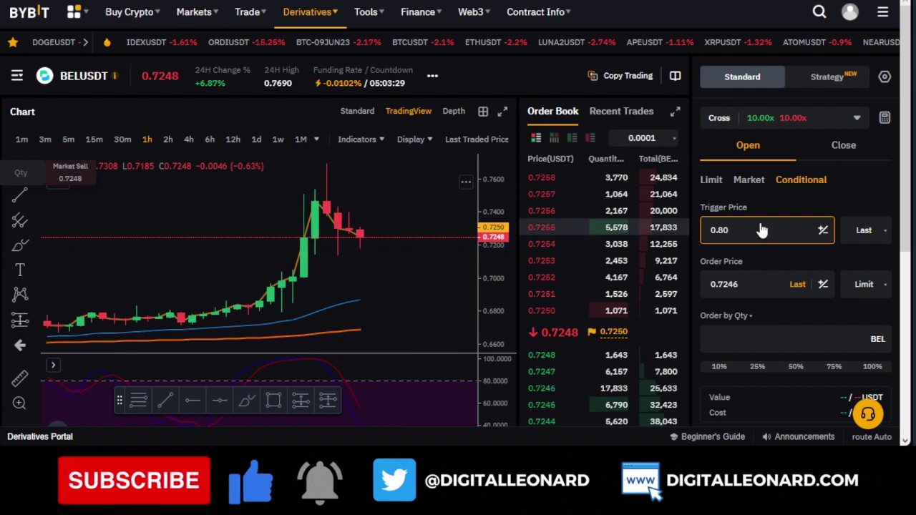
# Switch to a Limit order with an order price of 0.80 and a quantity of 10% of the available balance
pyautogui.moveTo(720, 188)
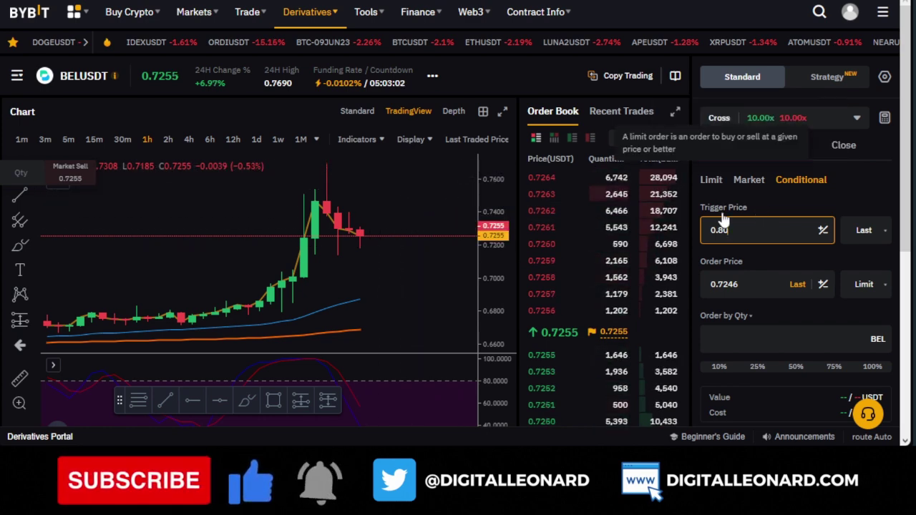
pyautogui.click(719, 183)
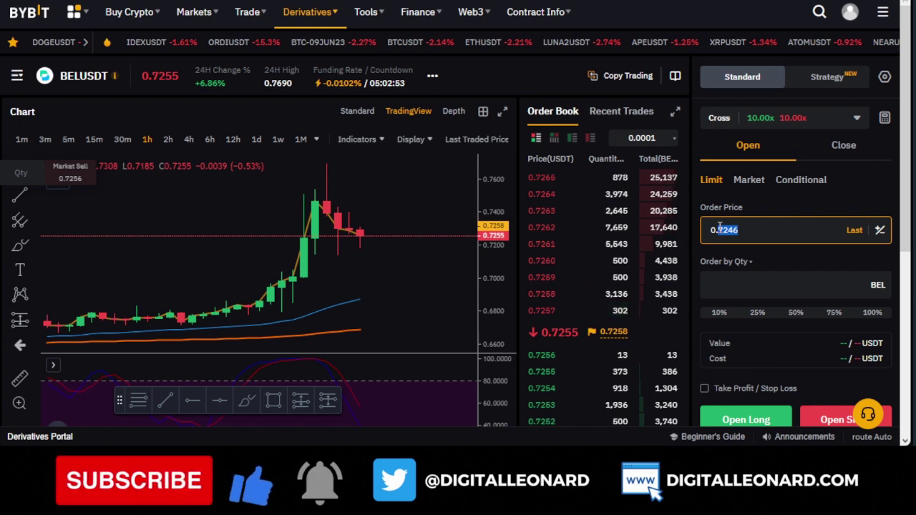
pyautogui.write('40')
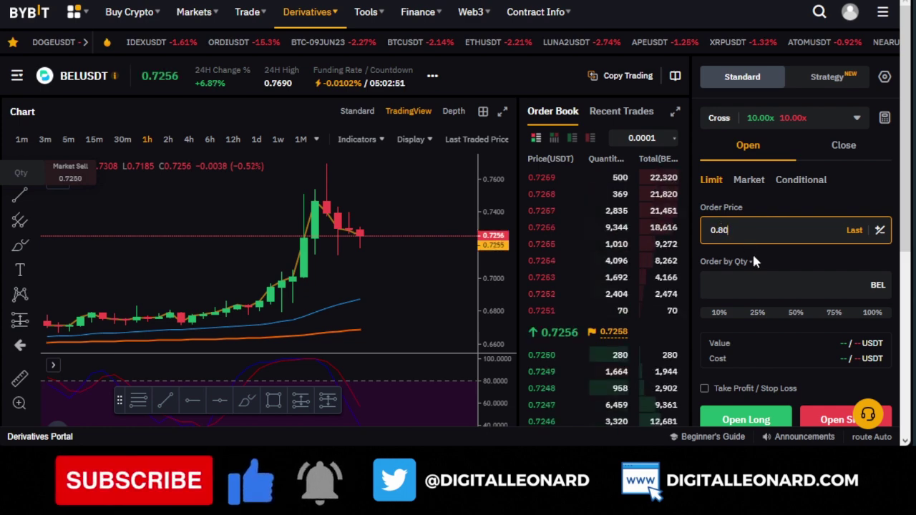
pyautogui.click(751, 284)
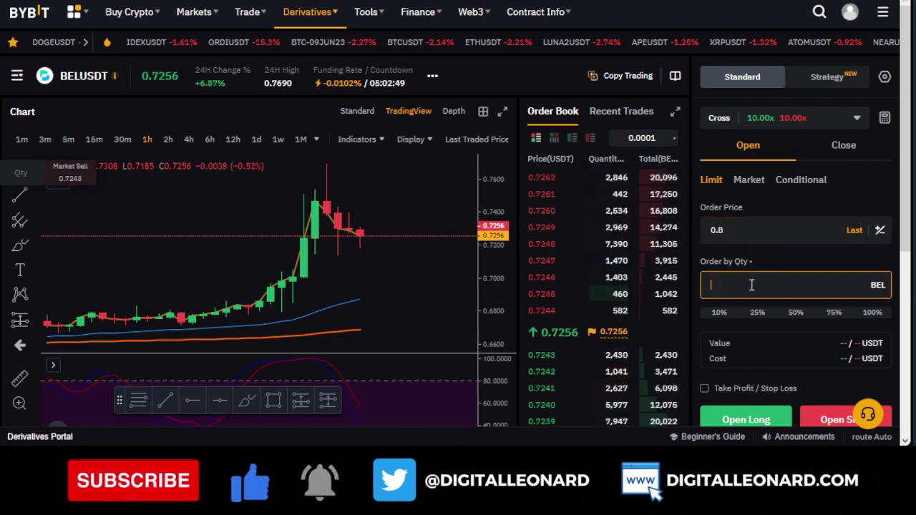
pyautogui.click(718, 312)
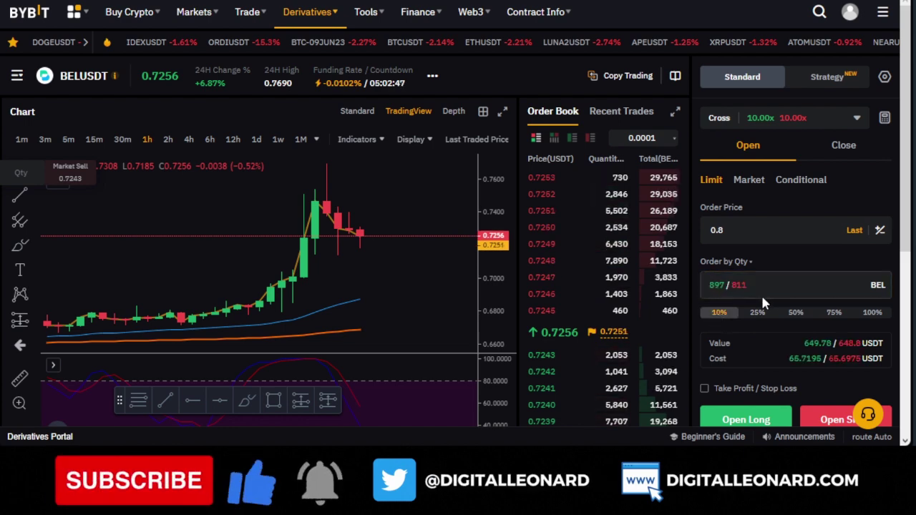
# Start adding Take Profit / Stop Loss for the Short side and set the take profit trigger to 10%
pyautogui.scroll(-1, 761, 293)
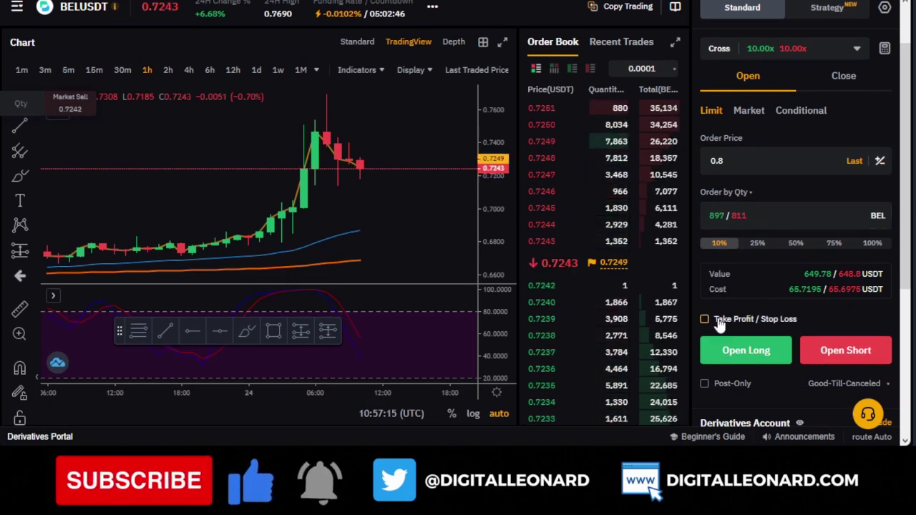
pyautogui.click(713, 319)
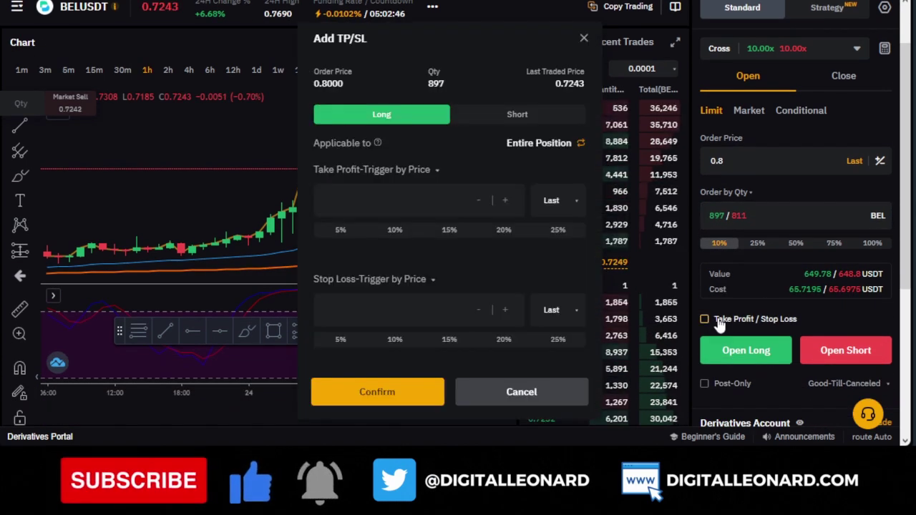
pyautogui.click(514, 116)
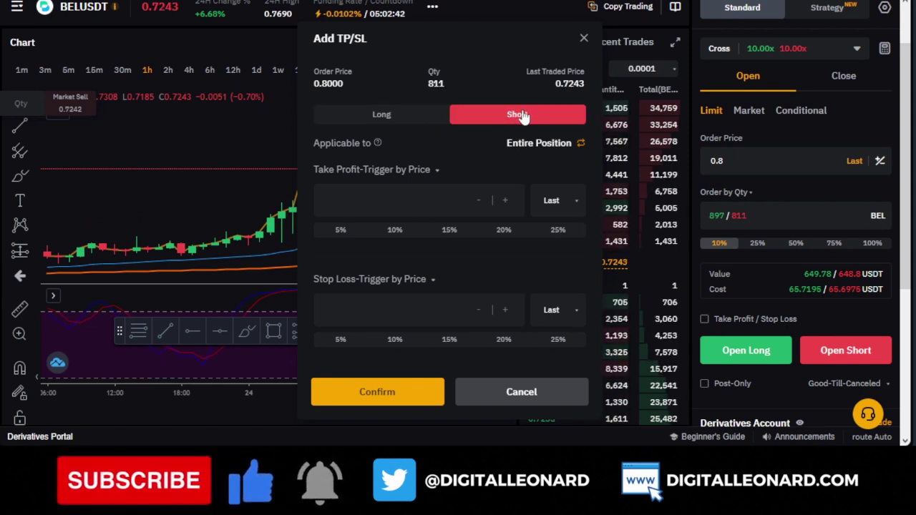
pyautogui.click(346, 229)
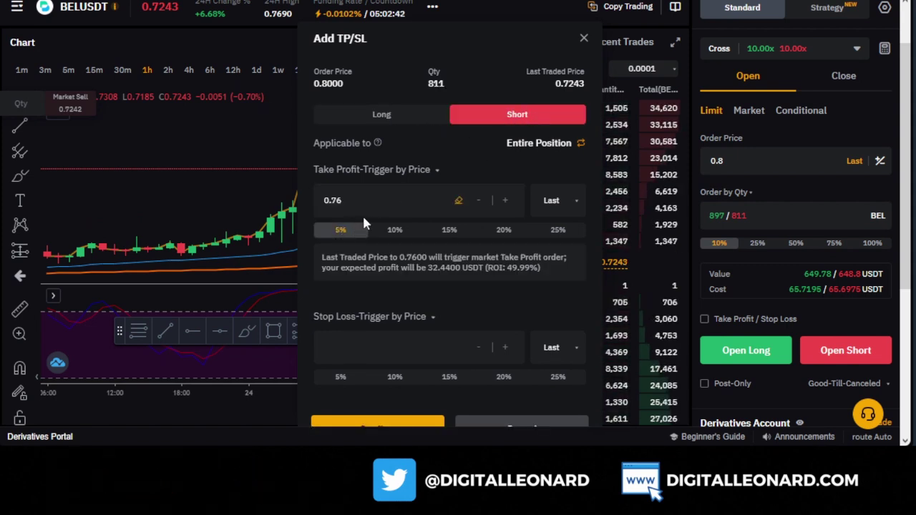
pyautogui.click(400, 231)
pyautogui.scroll(-1, 370, 367)
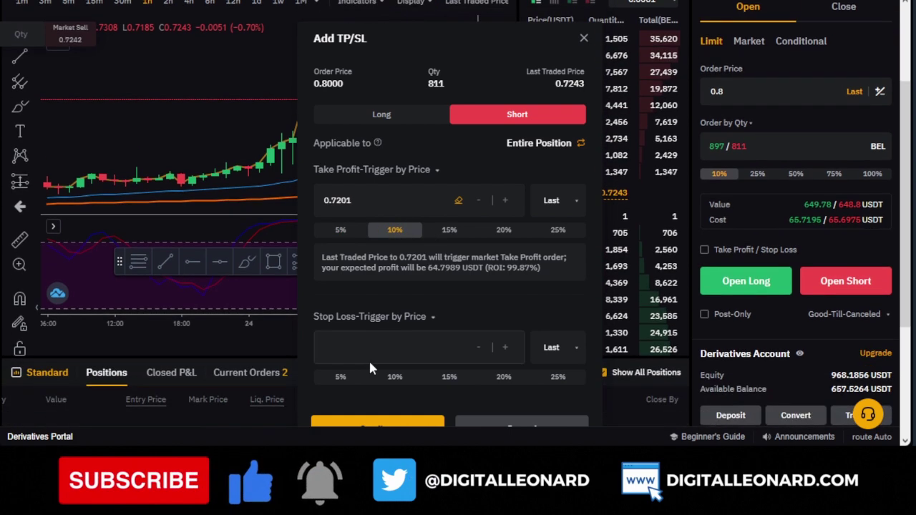
# Set the stop loss trigger to 5% and confirm the short position's take profit and stop loss
pyautogui.click(341, 377)
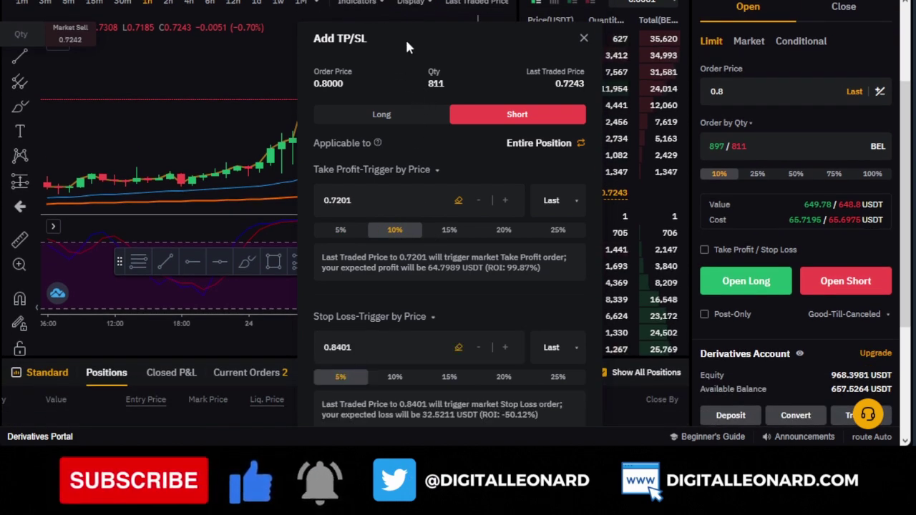
pyautogui.moveTo(406, 43); pyautogui.dragTo(386, 2)
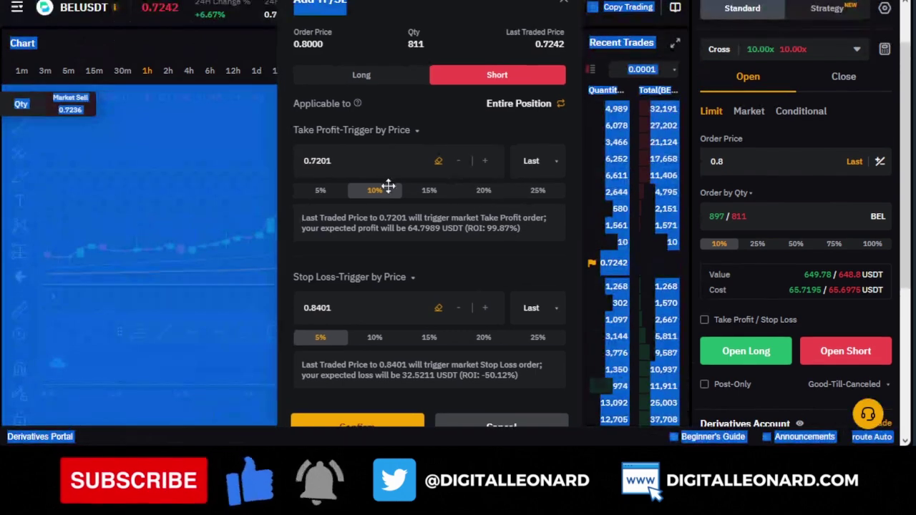
pyautogui.click(444, 175)
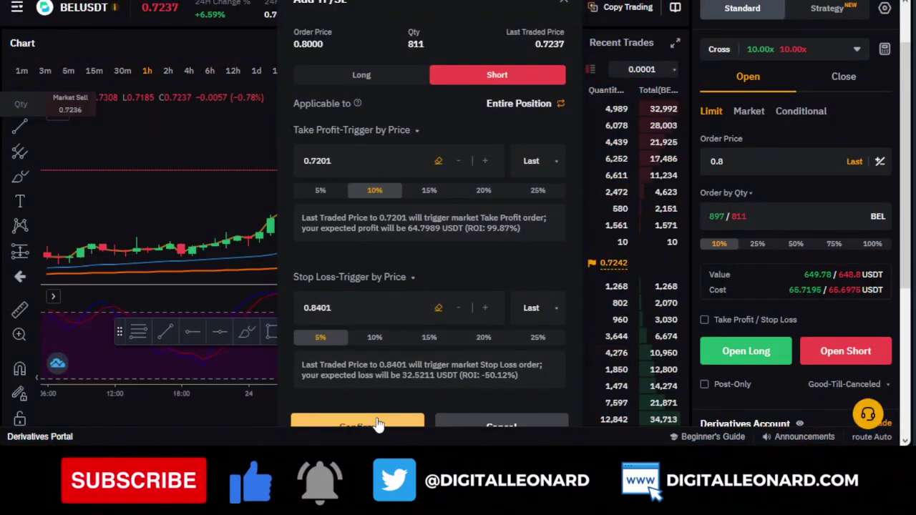
pyautogui.click(378, 424)
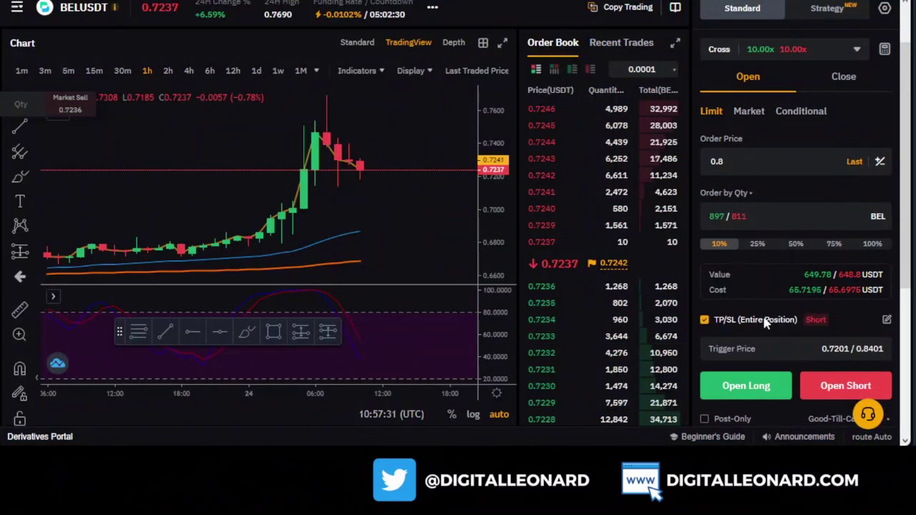
# Submit and confirm the BELUSDT limit short at 0.80, and compress the chart's price scale to bring the order line into view
pyautogui.click(846, 387)
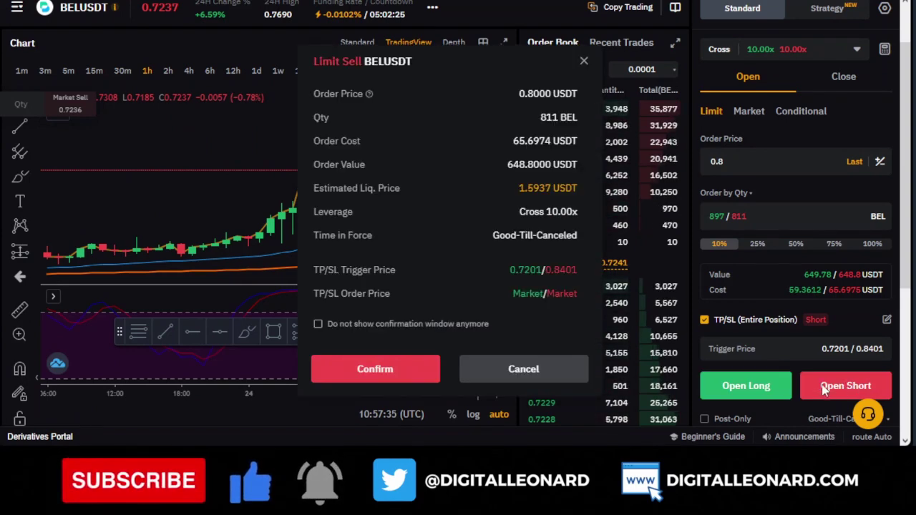
pyautogui.click(373, 368)
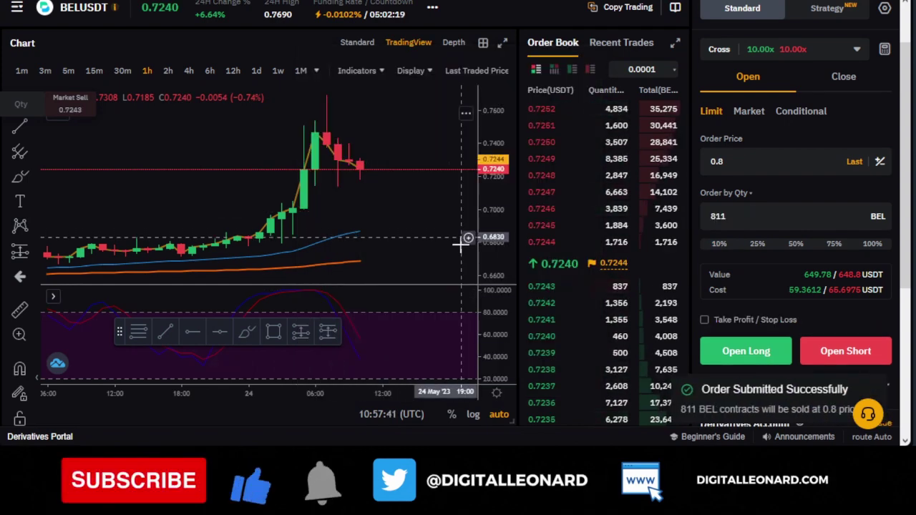
pyautogui.moveTo(497, 206); pyautogui.dragTo(497, 236)
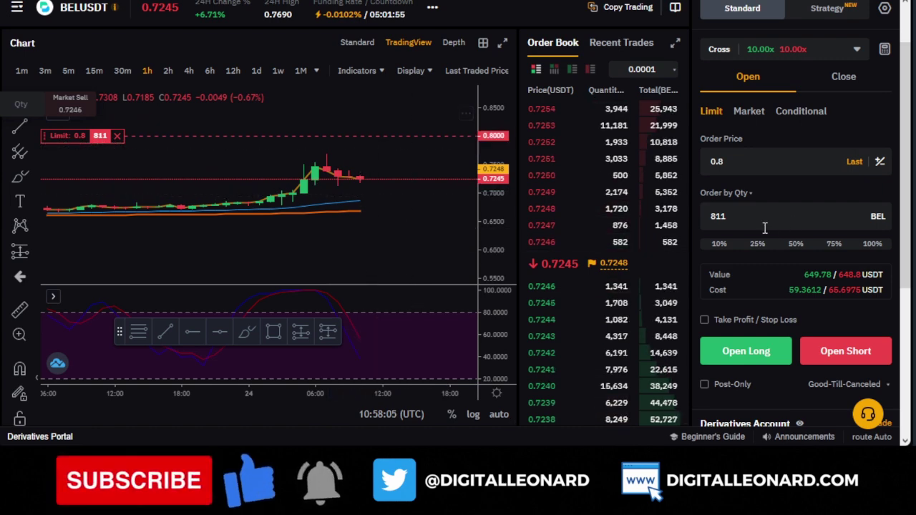
pyautogui.click(750, 160)
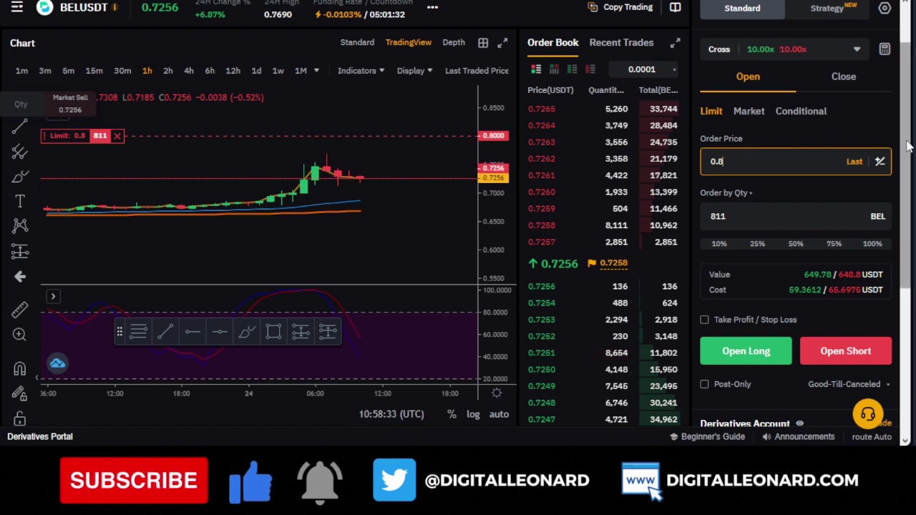
pyautogui.click(712, 113)
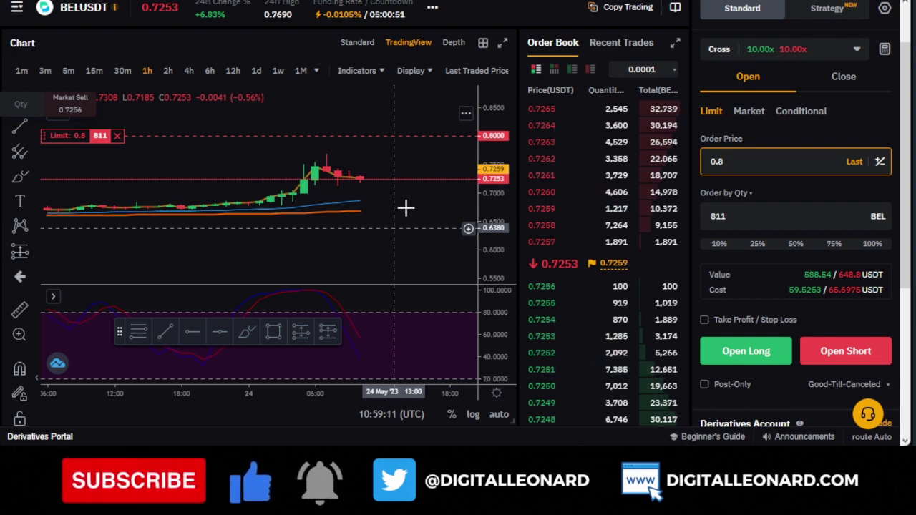
# Switch to a Conditional order with a trigger price of 0.80 and a limit order price of 0.81
pyautogui.click(802, 115)
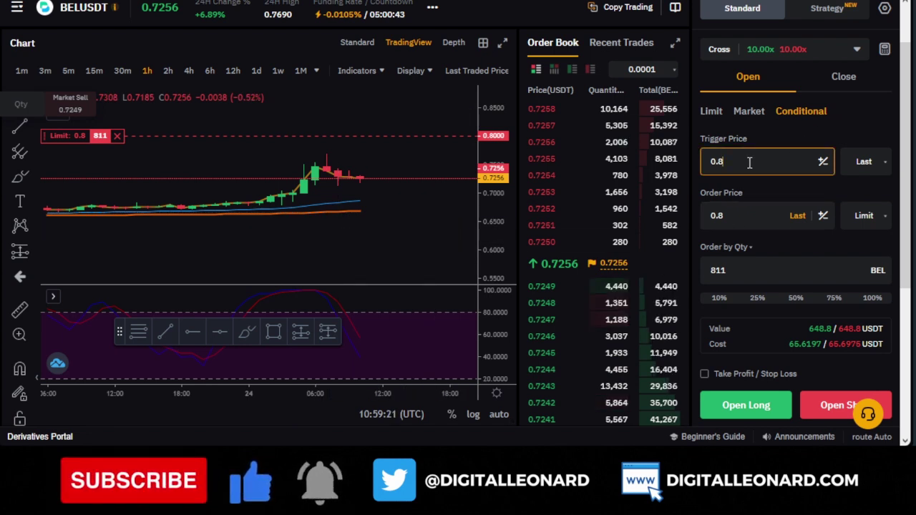
pyautogui.write('0')
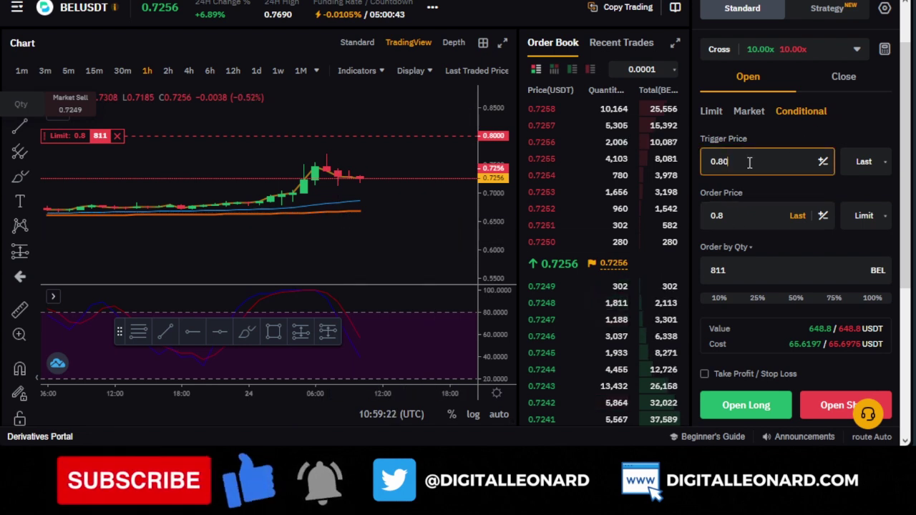
pyautogui.click(724, 215)
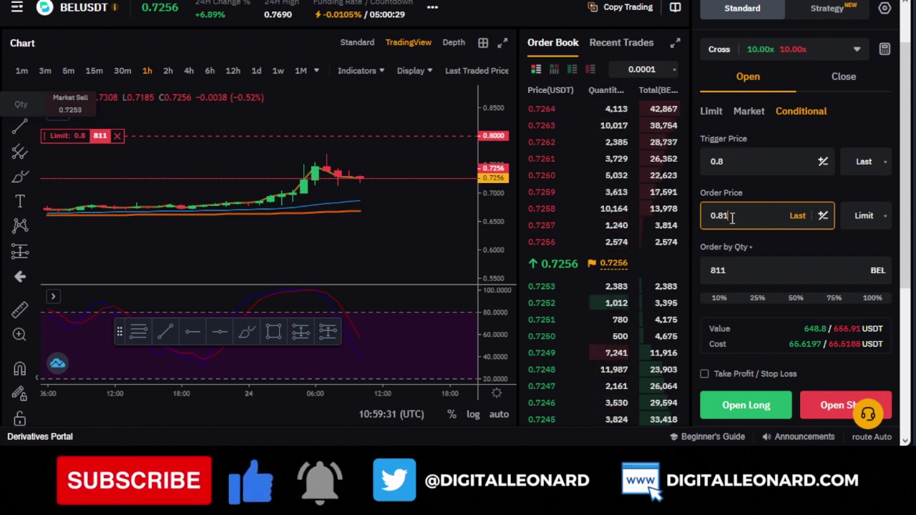
pyautogui.click(732, 161)
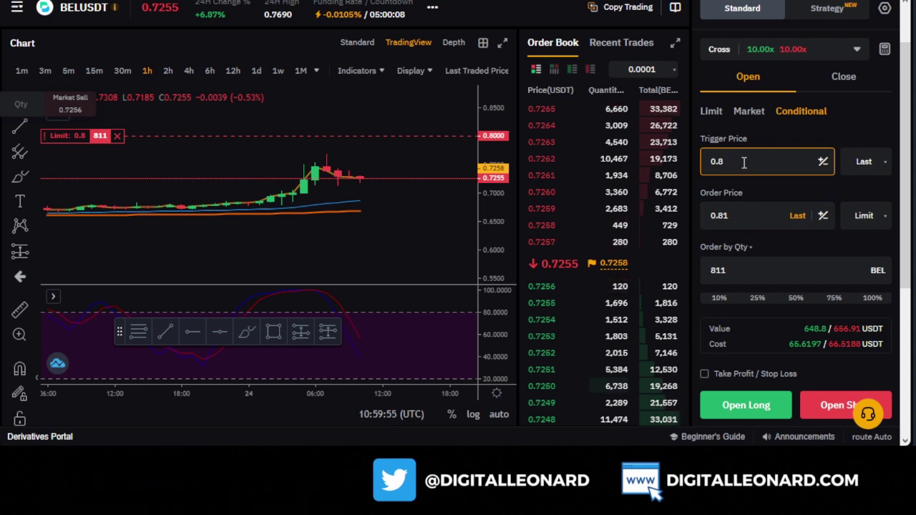
pyautogui.click(724, 220)
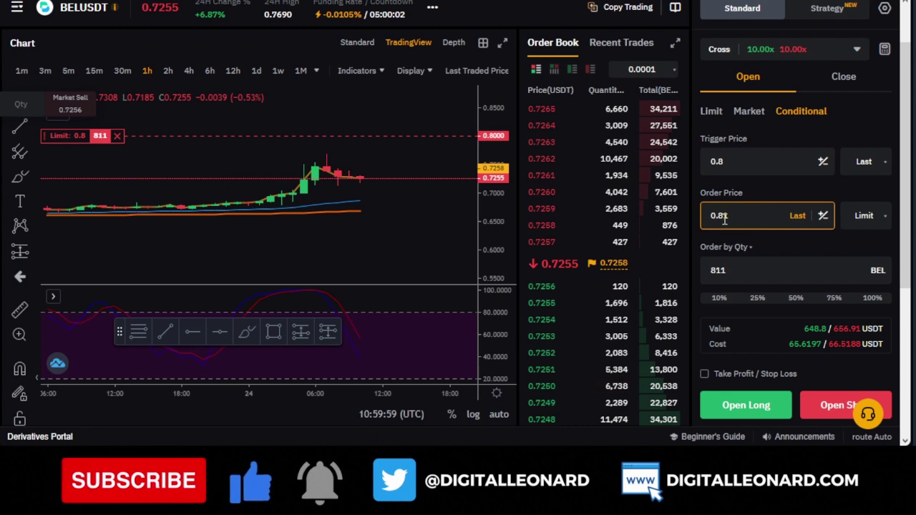
# Set the conditional order's quantity to 10% of the available balance, then submit and confirm it as a long
pyautogui.click(760, 298)
pyautogui.scroll(-2, 762, 290)
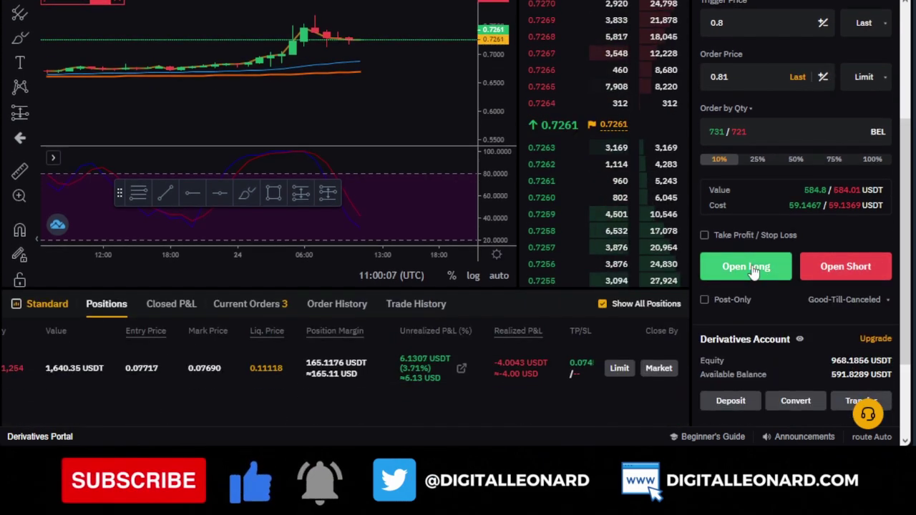
pyautogui.click(753, 270)
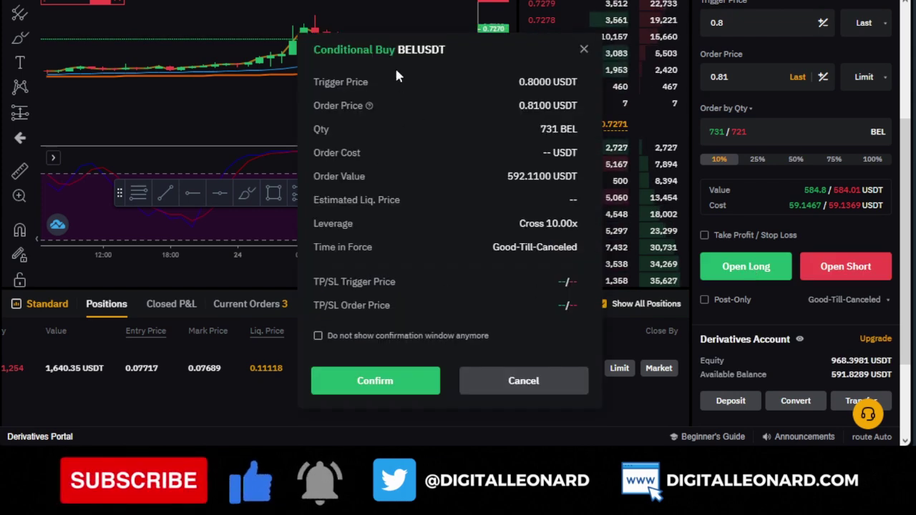
pyautogui.scroll(2, 421, 198)
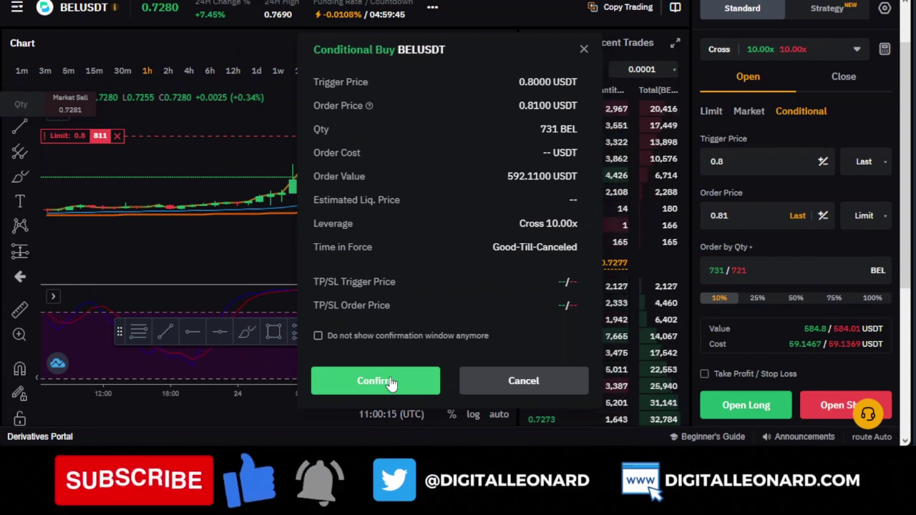
pyautogui.click(390, 383)
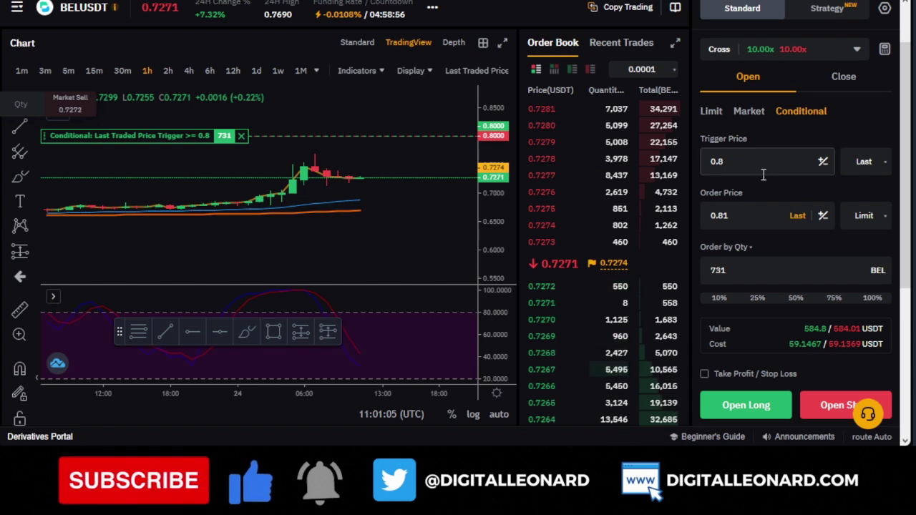
# Cancel the active BELUSDT limit short order in the current orders
pyautogui.scroll(-4, 797, 246)
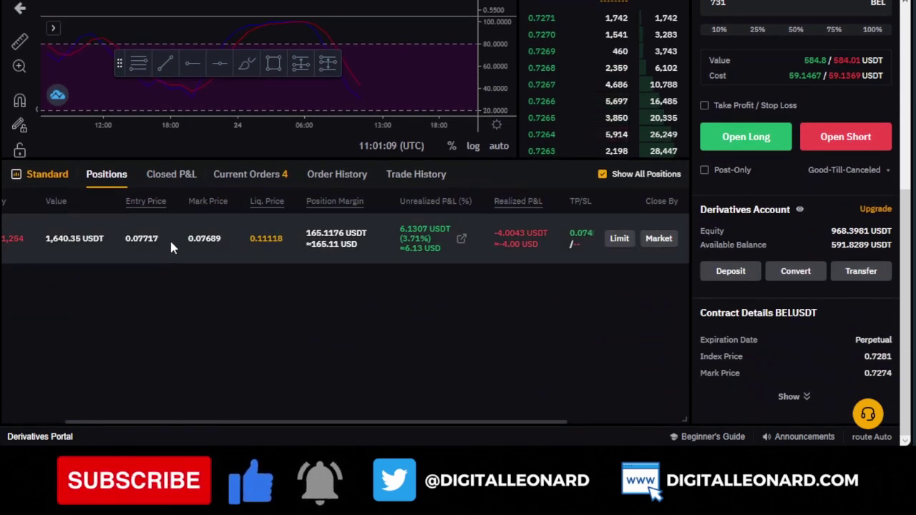
pyautogui.click(250, 176)
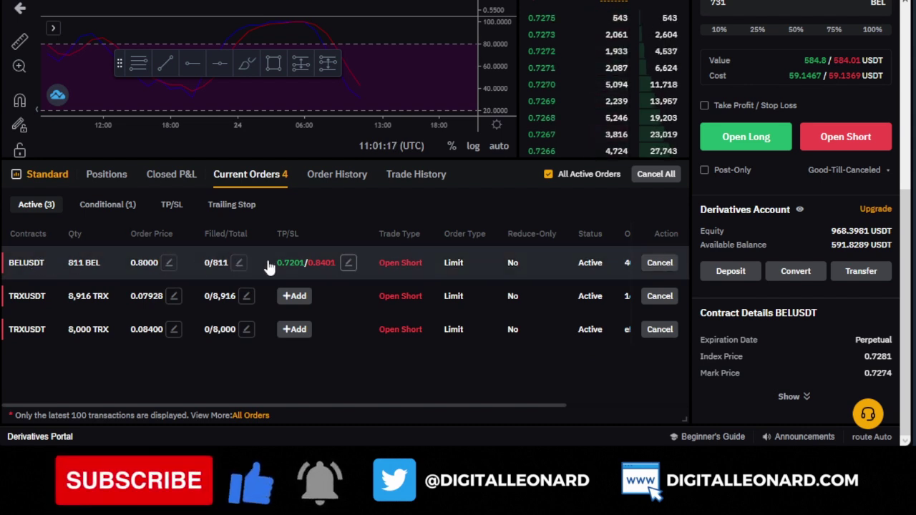
pyautogui.click(668, 269)
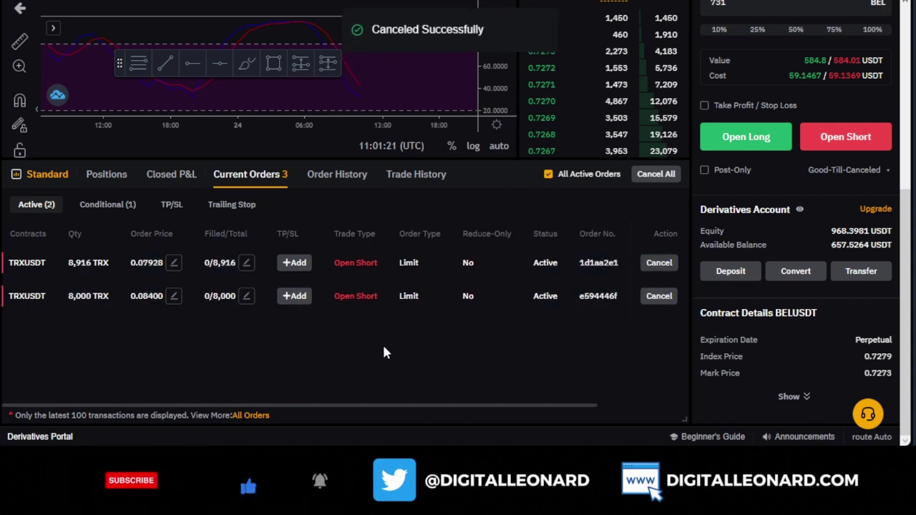
# Cancel the untriggered BELUSDT conditional long order in the current orders
pyautogui.scroll(4, 447, 343)
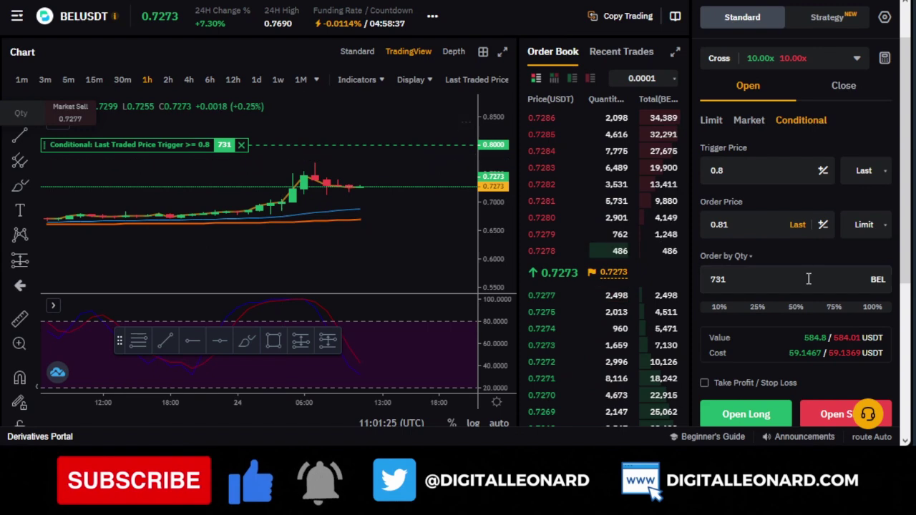
pyautogui.scroll(-1, 816, 366)
pyautogui.scroll(-2, 815, 367)
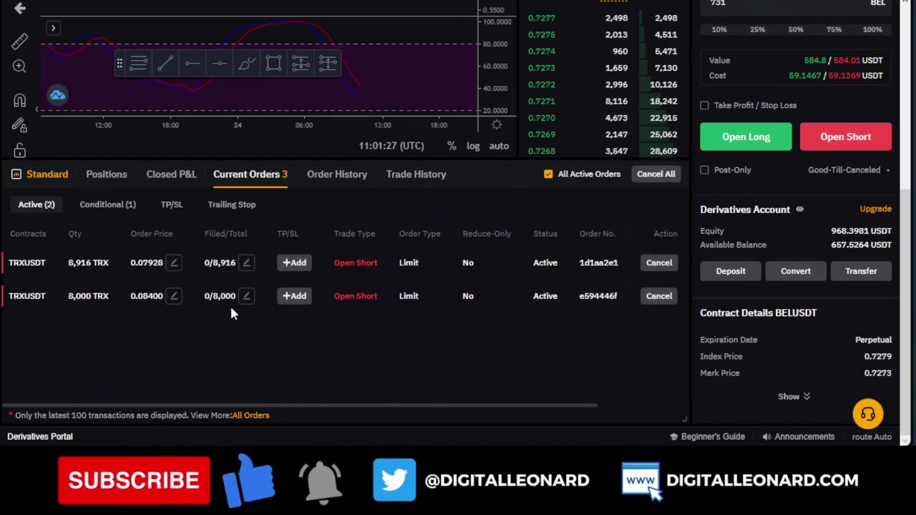
pyautogui.click(112, 214)
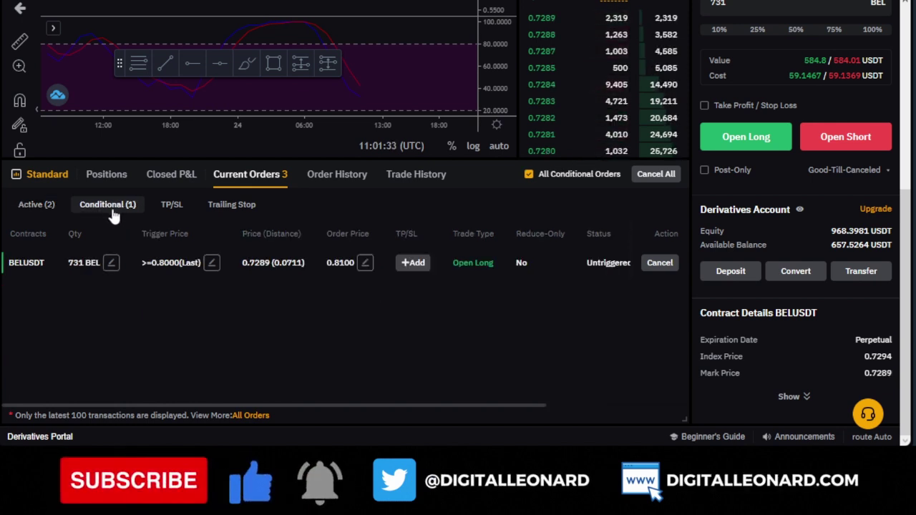
pyautogui.click(665, 265)
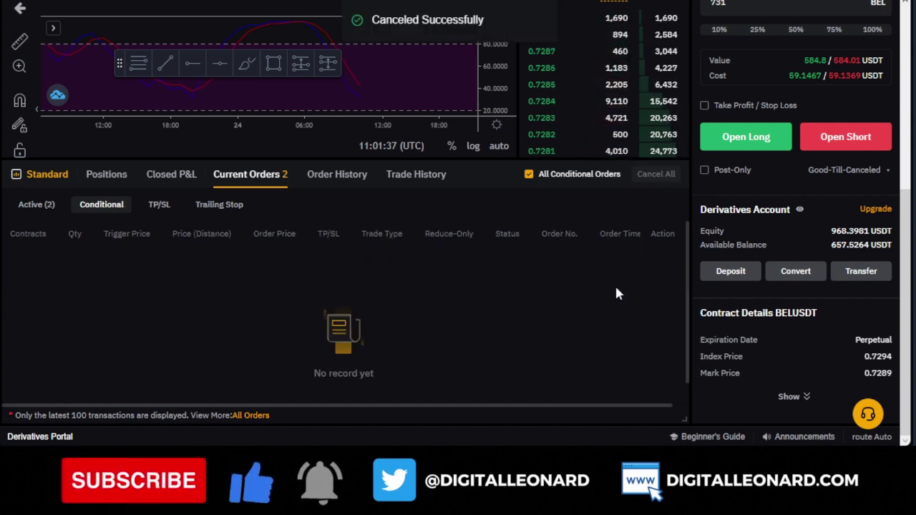
pyautogui.scroll(5, 797, 327)
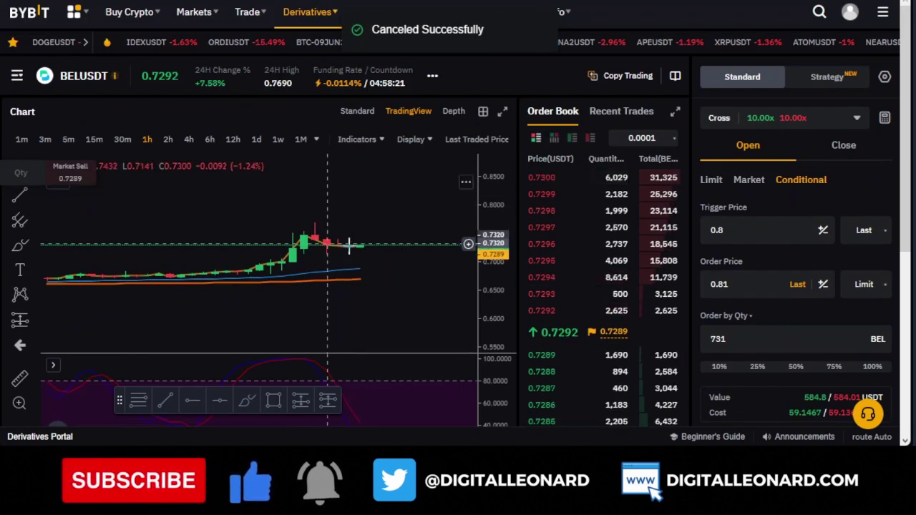